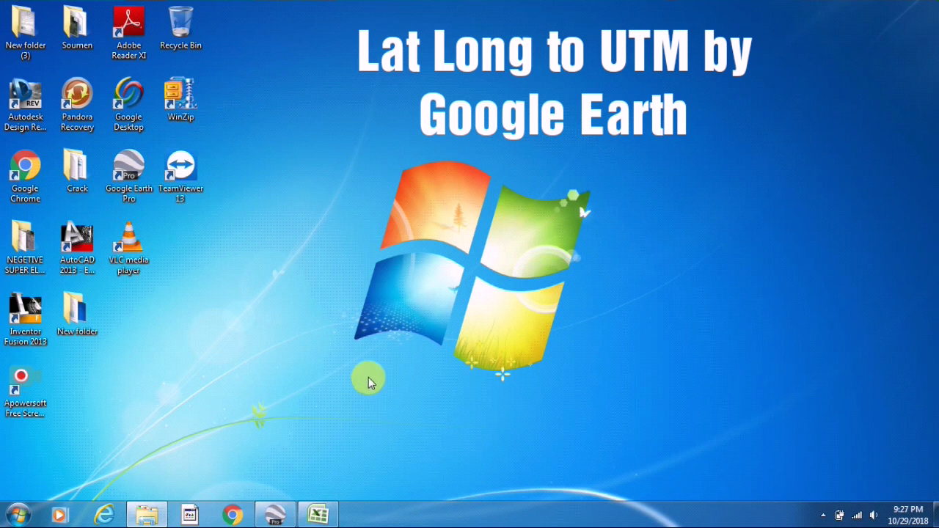
- Bring up the Excel UTM workbook, select cells B3 and C3, then return to Google Earth Pro
left_click(321, 515)
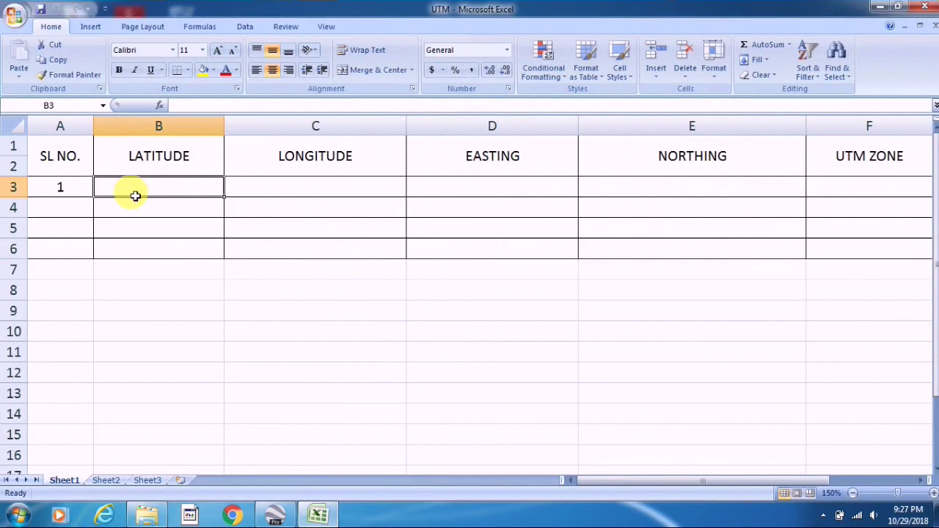
left_click(253, 197)
left_click(168, 195)
left_click(310, 193)
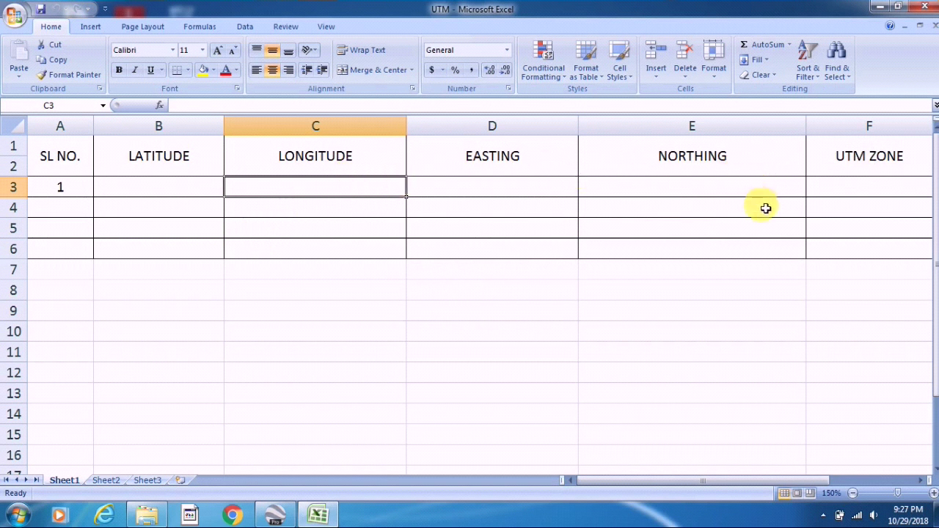
left_click(275, 518)
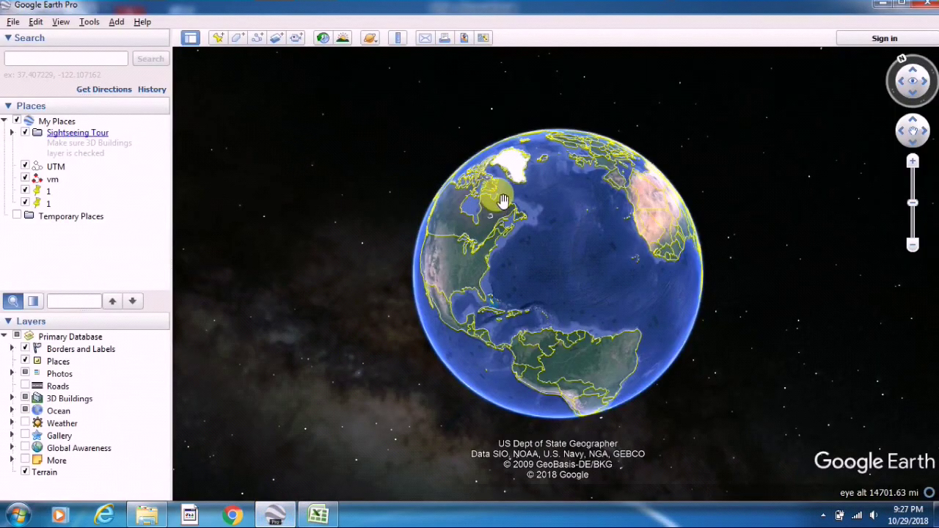
- Fly the globe from northeast Brazil over to West Africa and the Gulf of Guinea
double_click(549, 270)
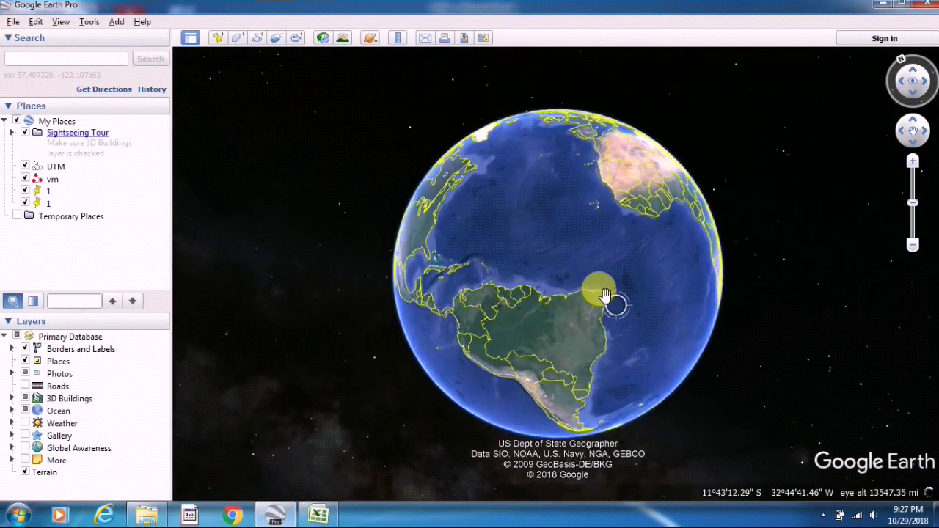
double_click(503, 151)
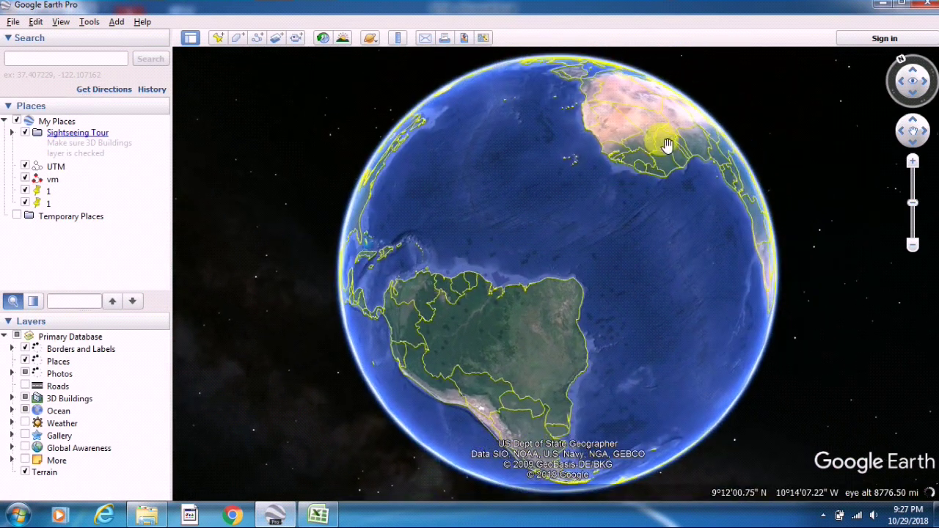
scroll(645, 151, "up", 2)
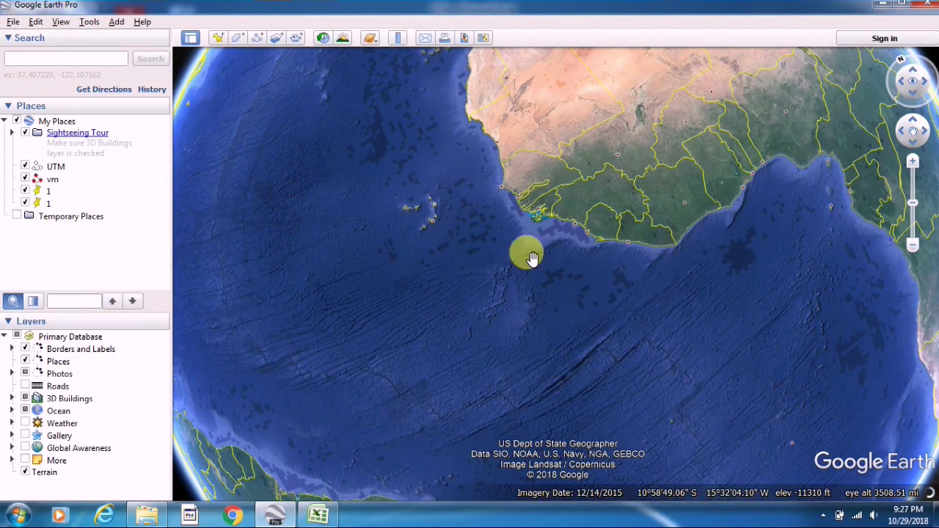
scroll(537, 246, "down", 2)
scroll(535, 235, "down", 1)
scroll(539, 236, "up", 3)
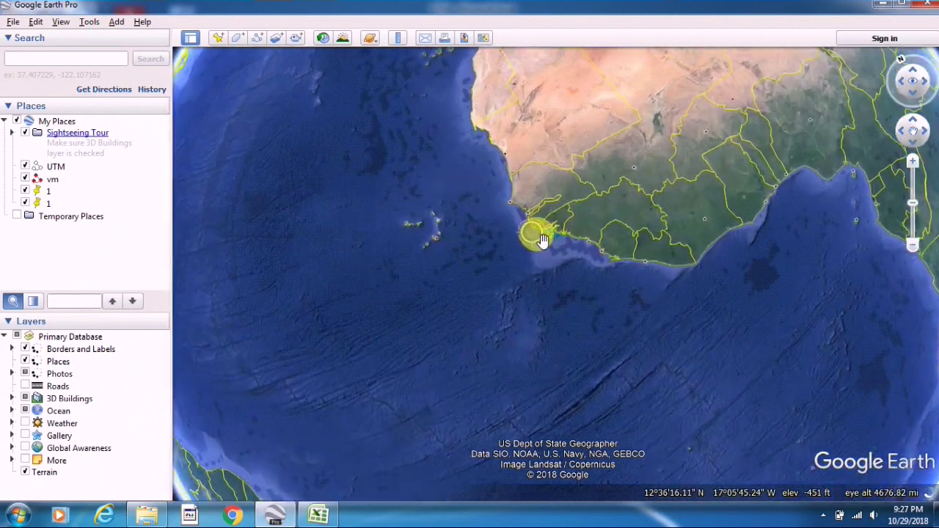
scroll(457, 251, "up", 3)
scroll(462, 216, "down", 5)
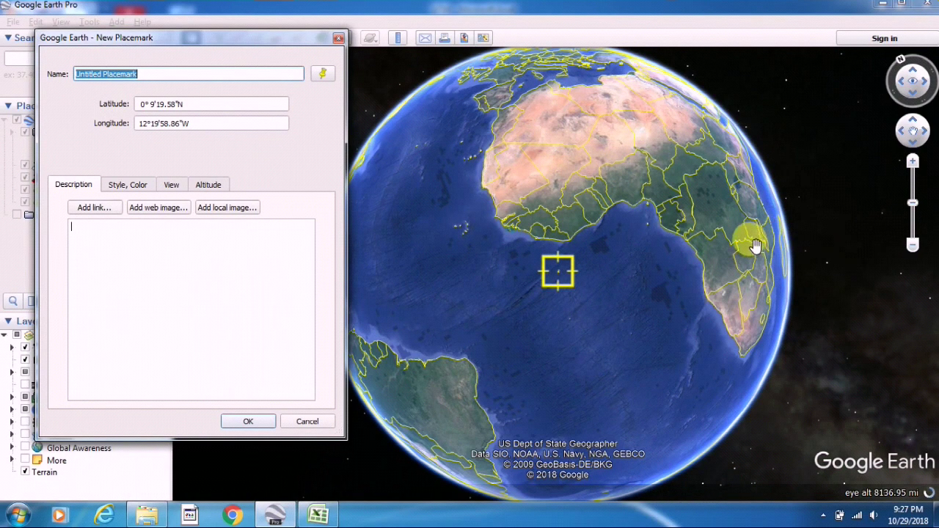
- Drag the placemark to eastern Central African Republic (7°1'12.25"N, 23°49'18.94"E) and save it as 'test'
double_click(721, 216)
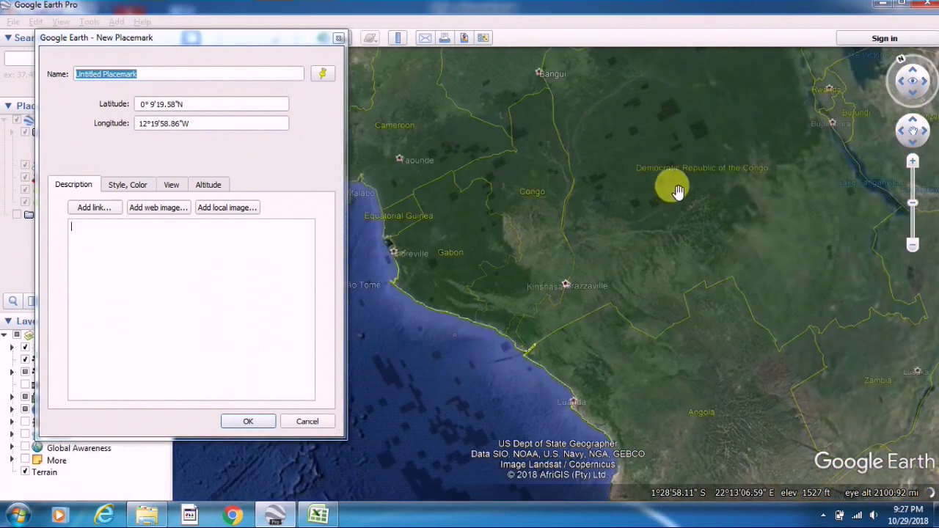
scroll(664, 239, "down", 8)
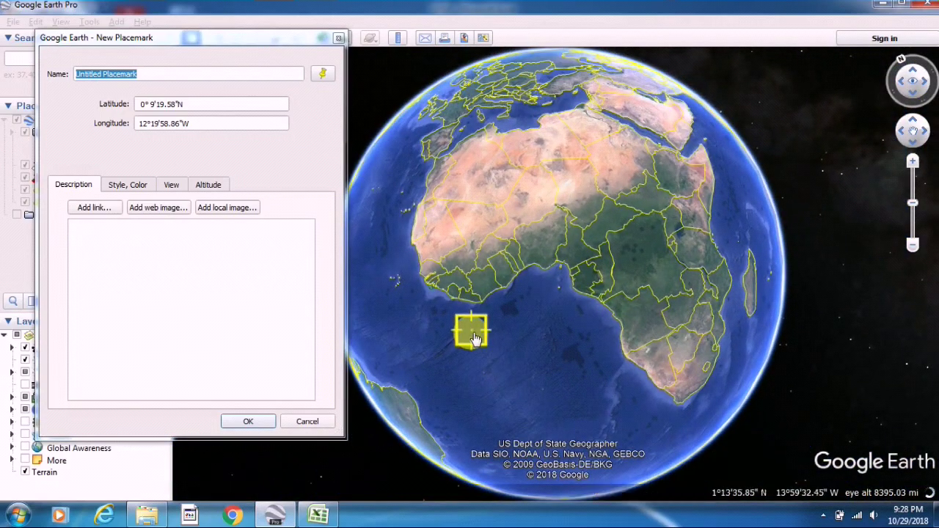
left_click_drag(470, 329, 649, 247)
scroll(648, 248, "up", 5)
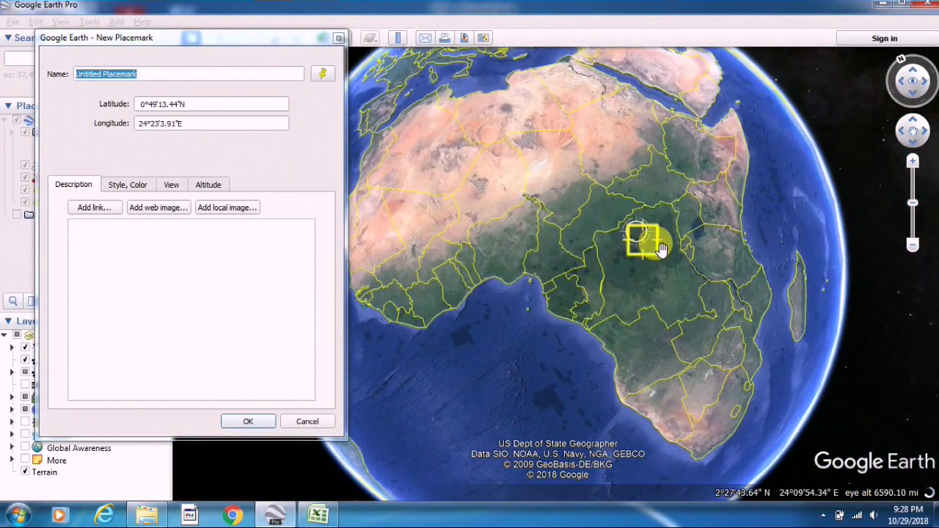
scroll(650, 249, "up", 3)
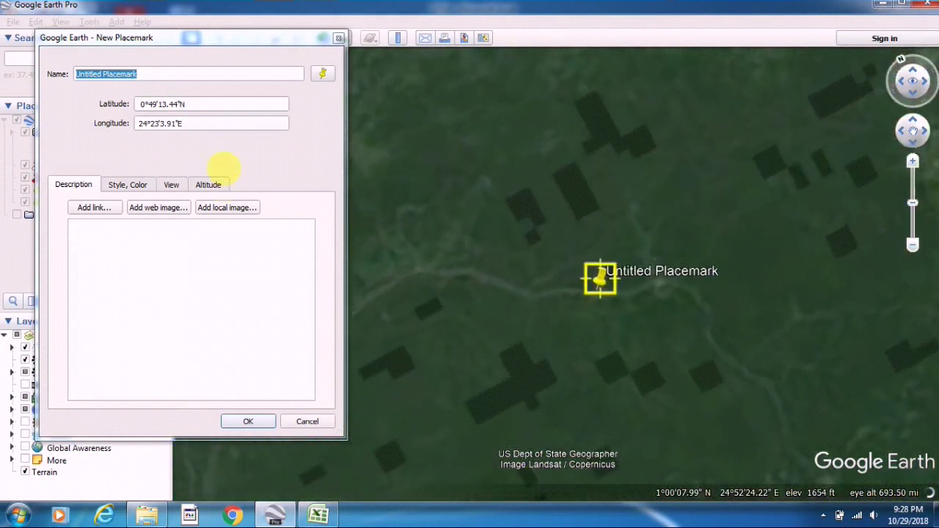
left_click_drag(601, 276, 607, 271)
scroll(755, 266, "down", 3)
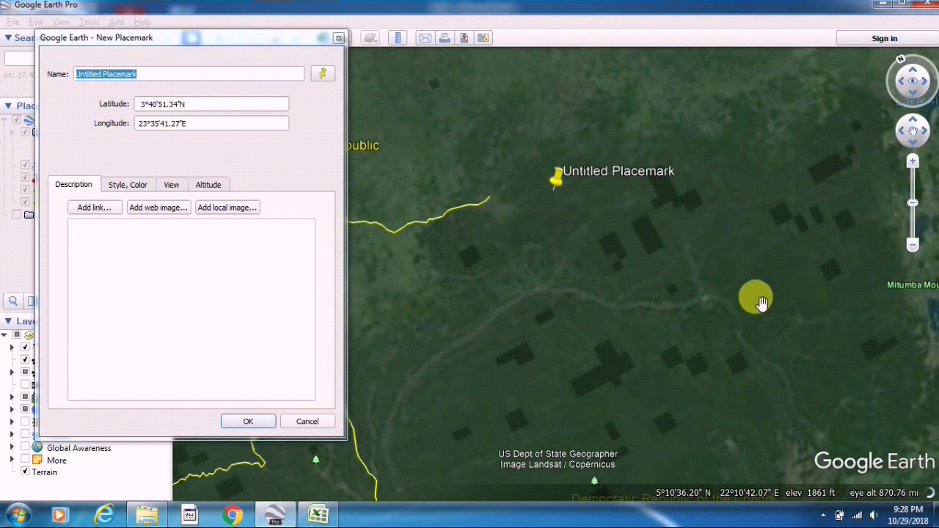
left_click_drag(591, 194, 550, 100)
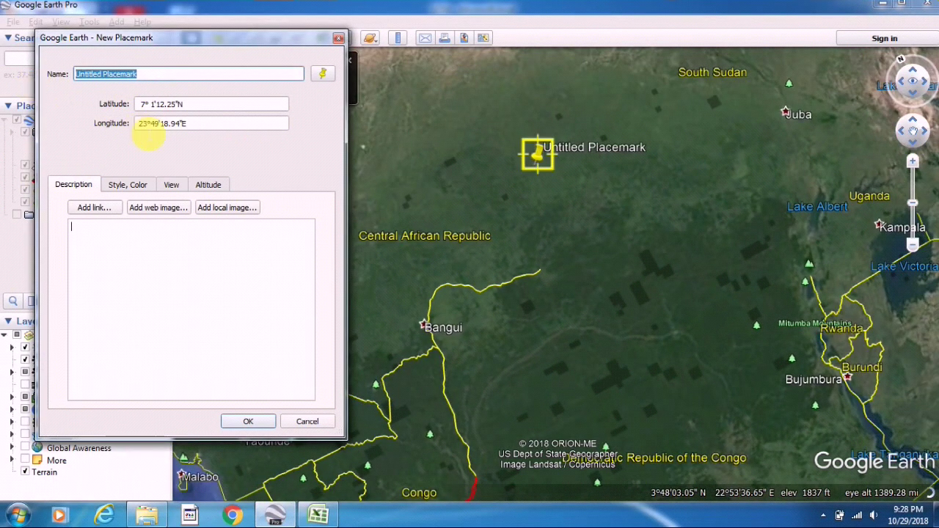
type("test")
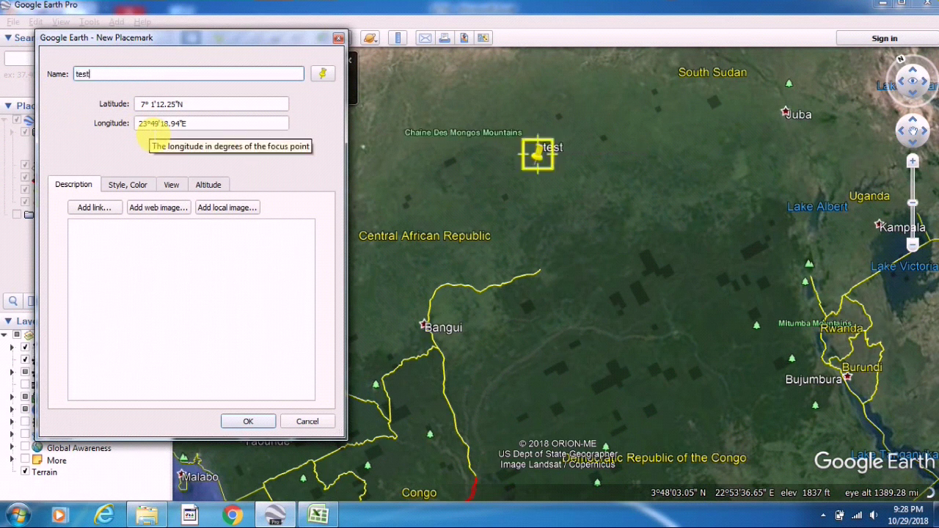
left_click(247, 424)
- Copy the latitude from the test placemark's Properties and return to the Excel workbook
left_click(349, 61)
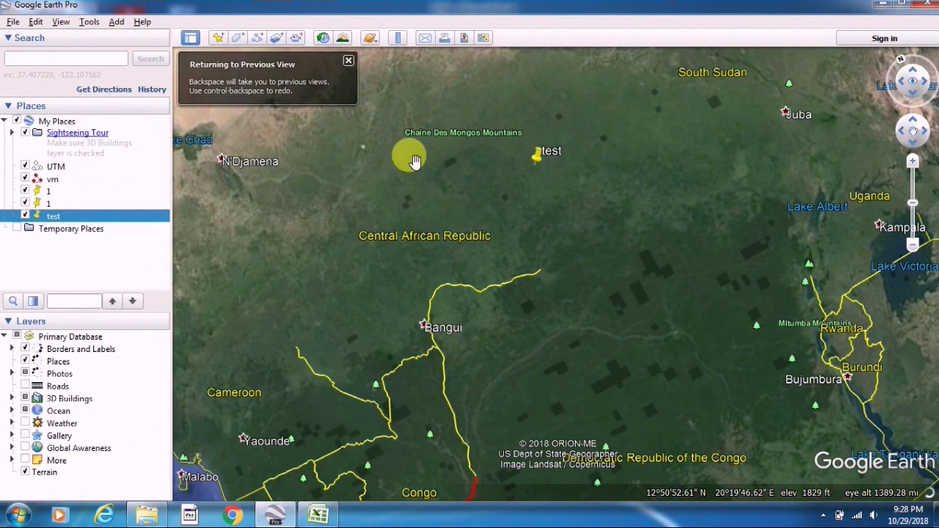
right_click(85, 217)
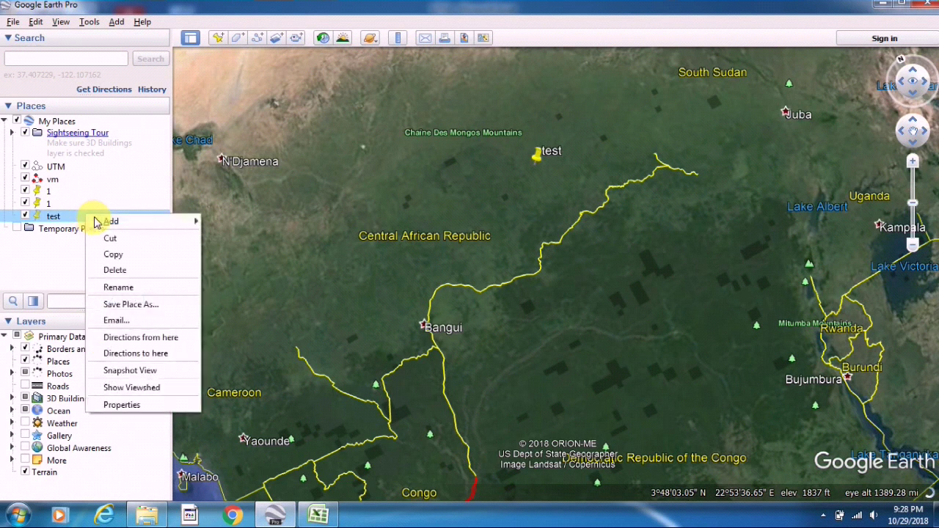
left_click(136, 407)
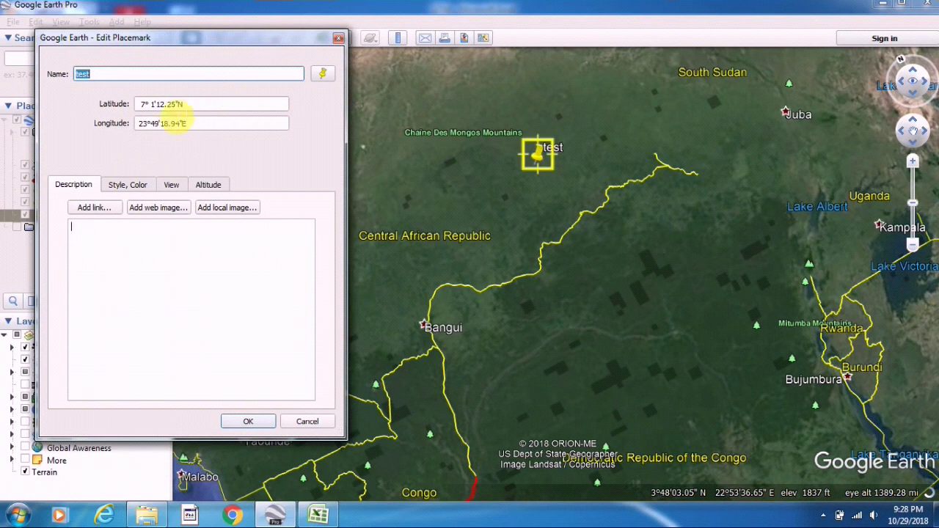
left_click_drag(180, 105, 158, 104)
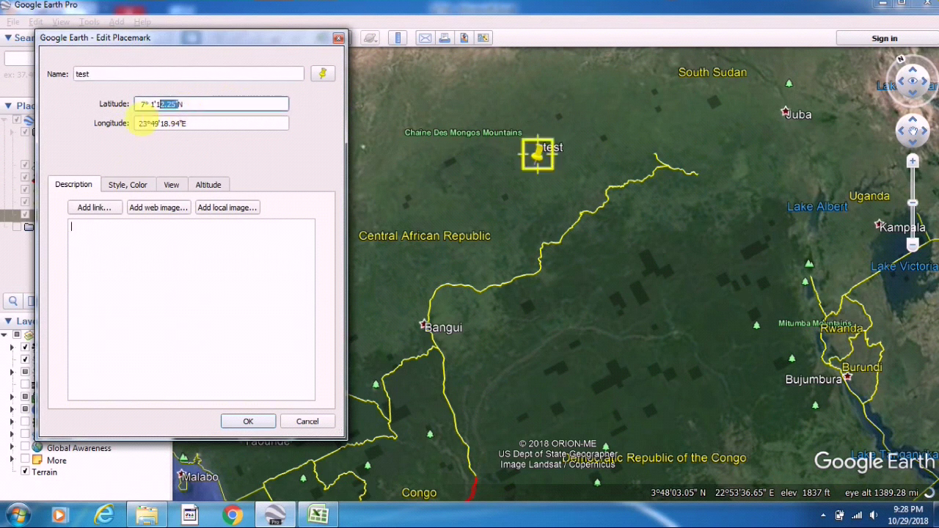
right_click(168, 104)
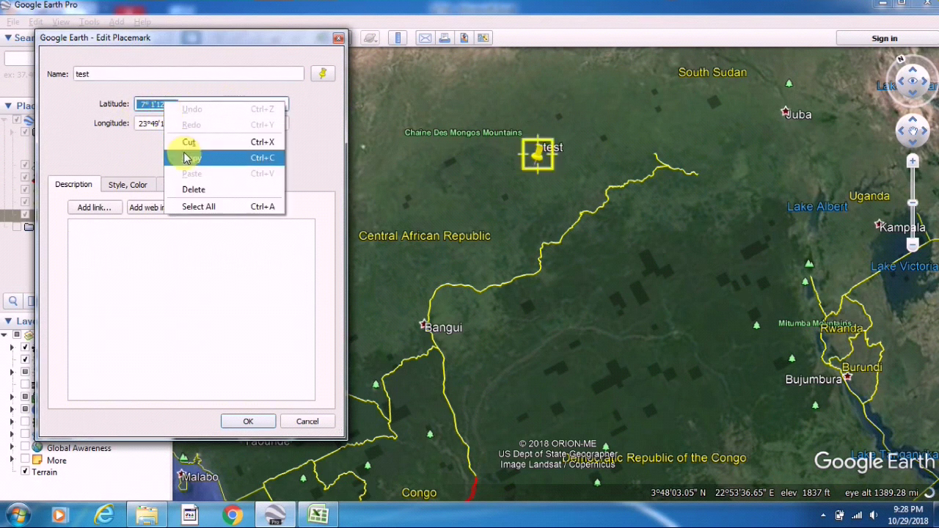
left_click(186, 154)
left_click(336, 517)
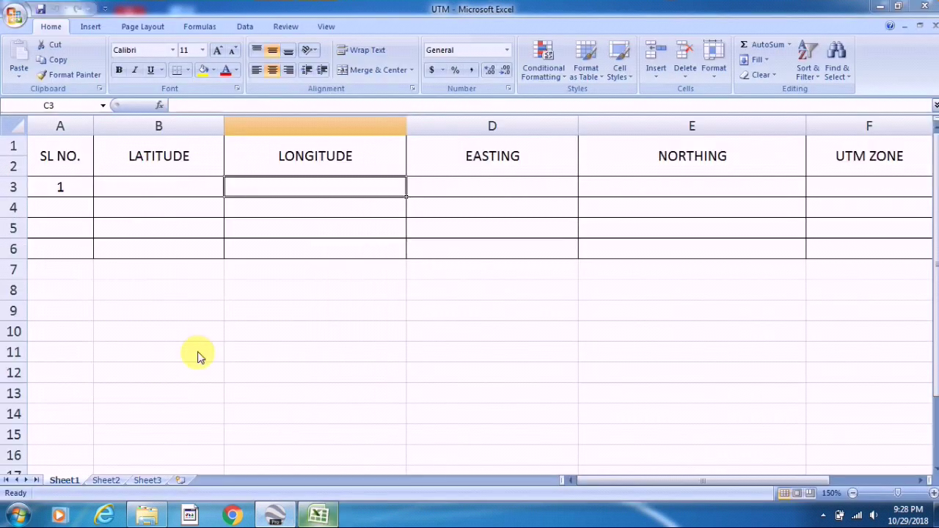
- Paste latitude 7° 1'12.25" into cell B3 under LATITUDE
left_click(145, 195)
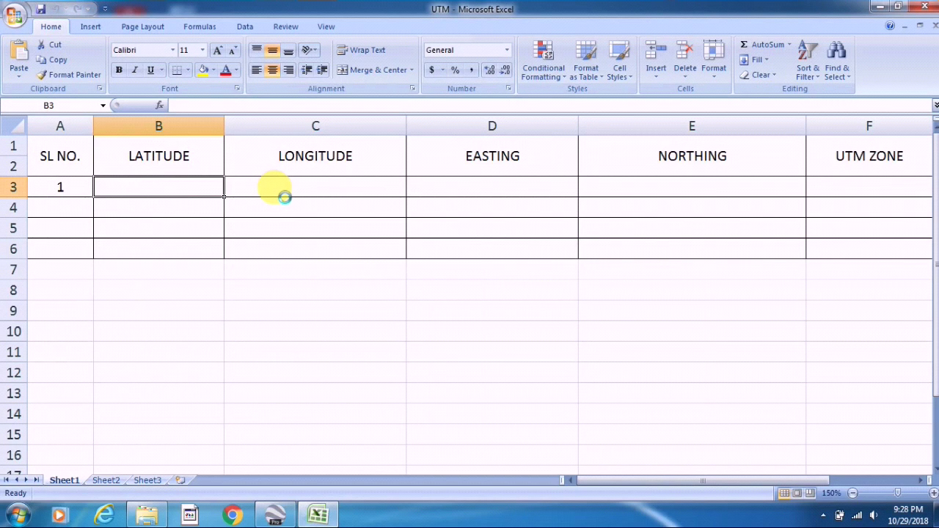
key("ctrl+v")
left_click(285, 192)
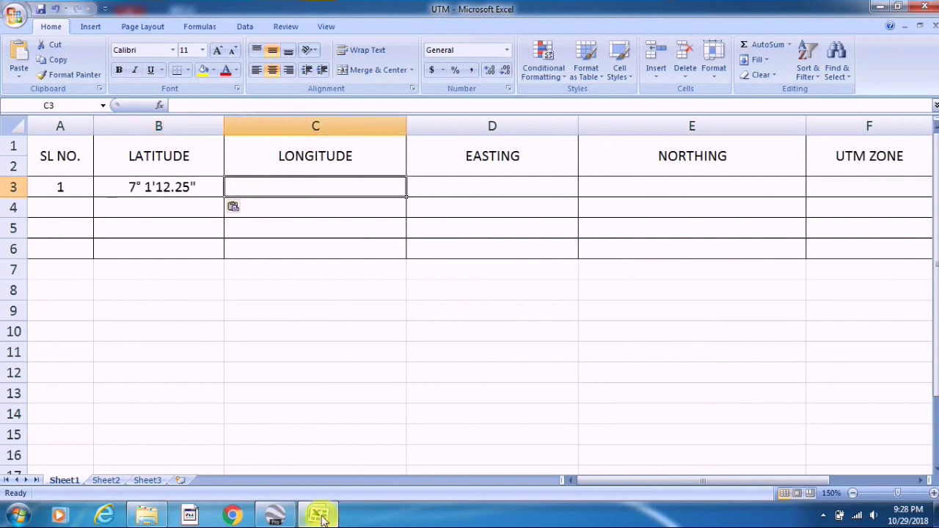
- Copy the placemark's longitude from Google Earth's properties and return to Excel
left_click(275, 516)
left_click(188, 126)
left_click_drag(187, 125, 139, 125)
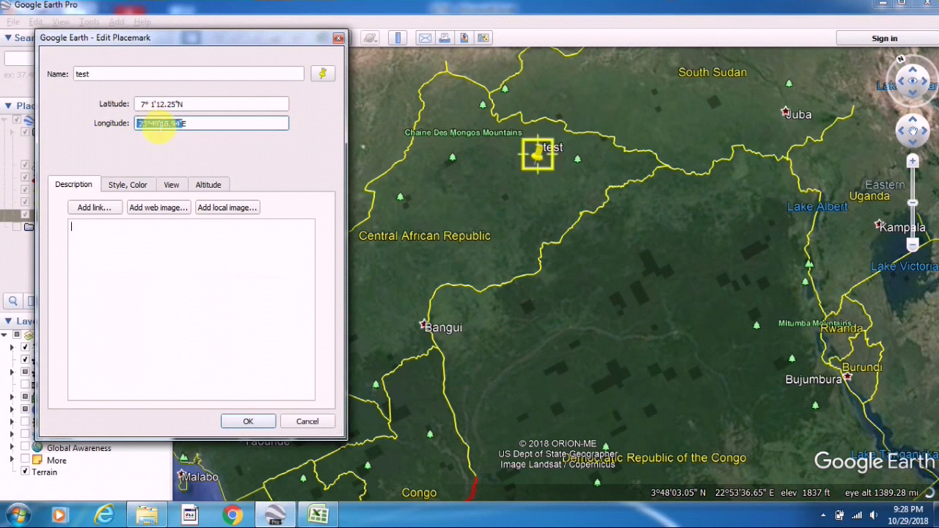
right_click(157, 125)
left_click(178, 178)
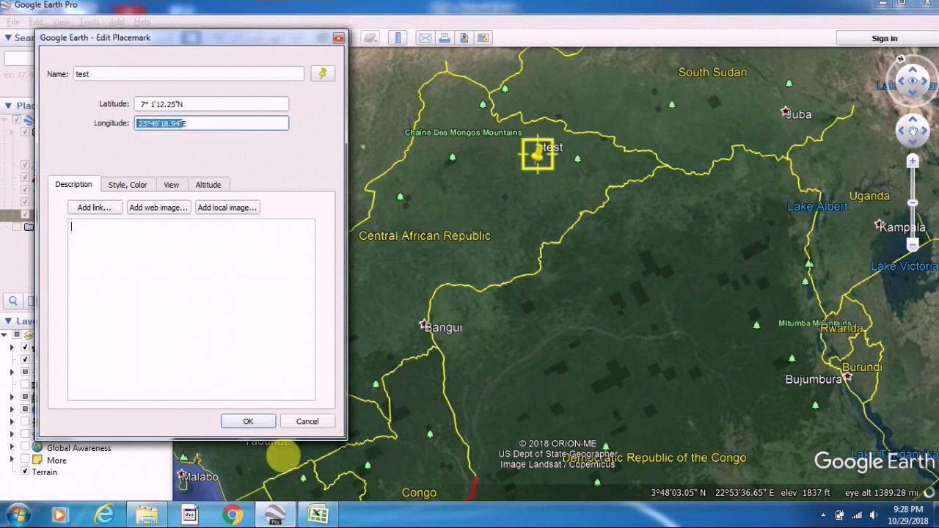
left_click(317, 516)
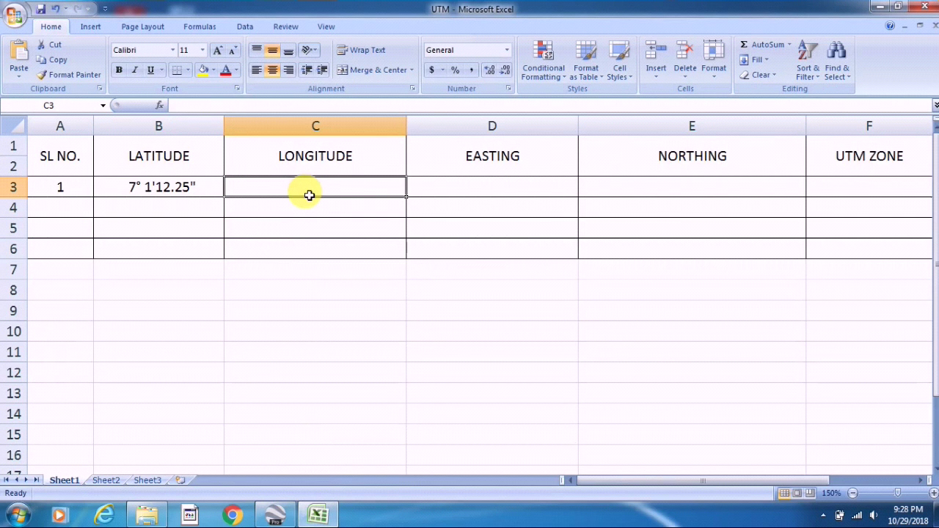
- Paste longitude 23°49'18.94" into cell C3 and go back to Google Earth's placemark editor
key("ctrl+v")
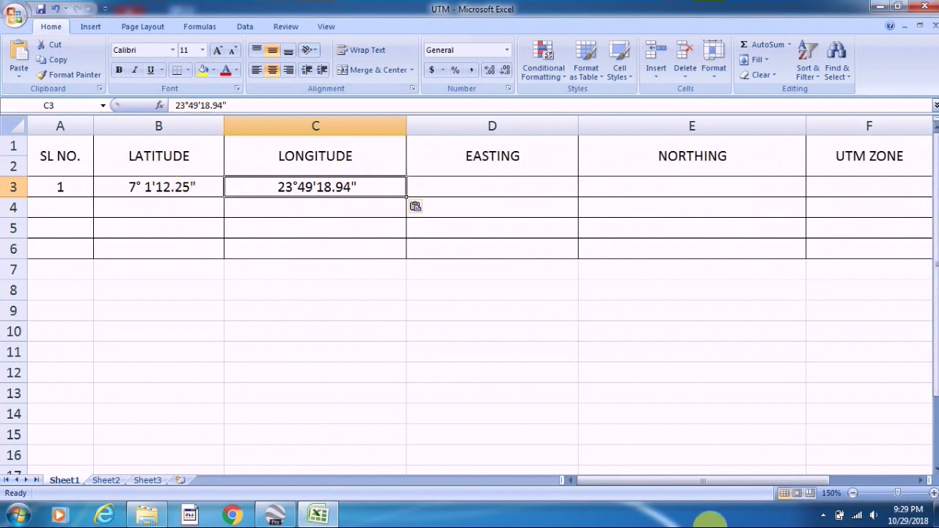
left_click(277, 515)
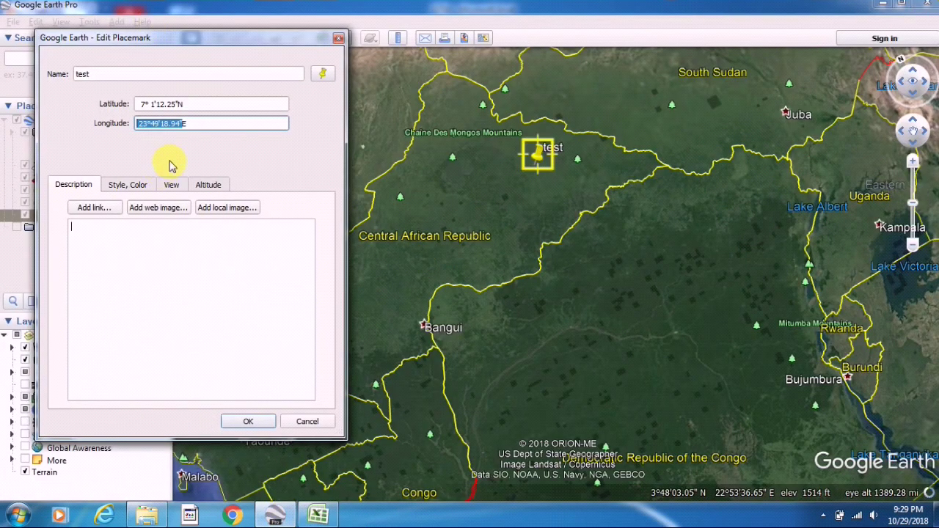
- Close the placemark editor and set Options to show coordinates in Universal Transverse Mercator
left_click(340, 40)
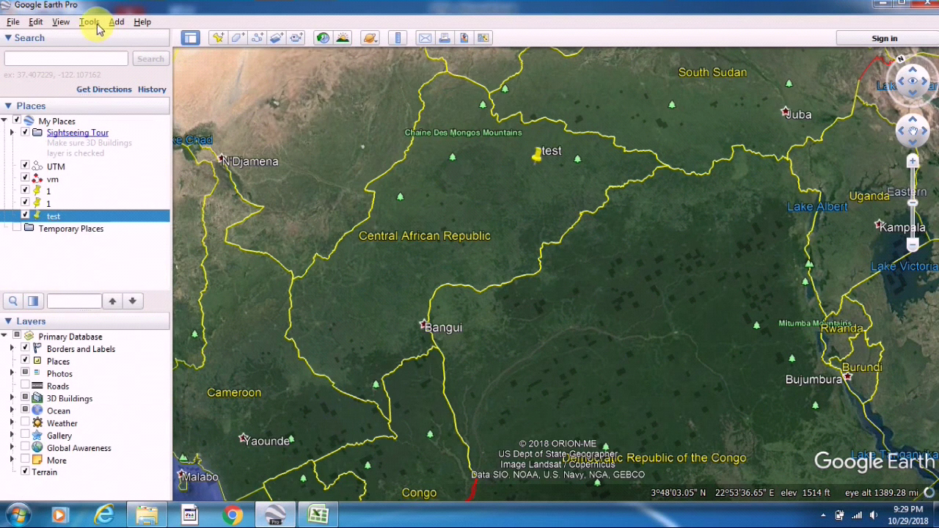
left_click(97, 24)
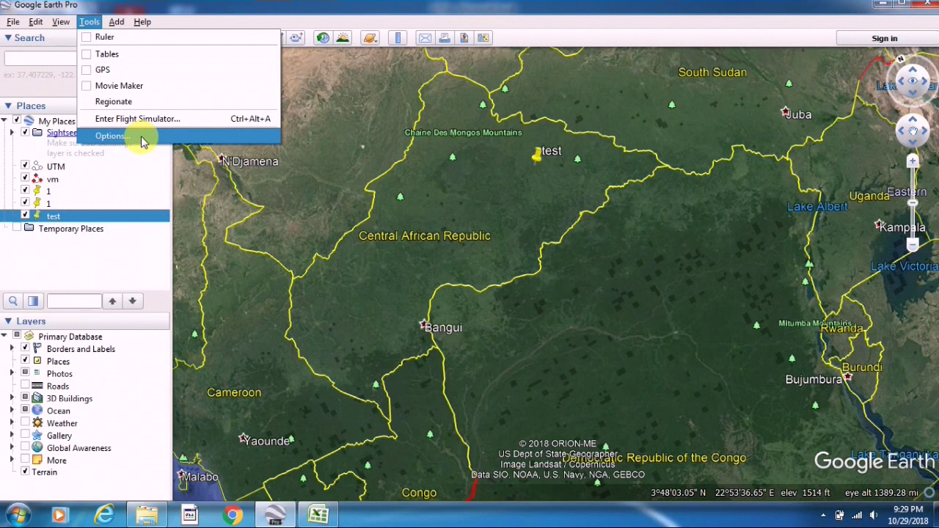
left_click(112, 136)
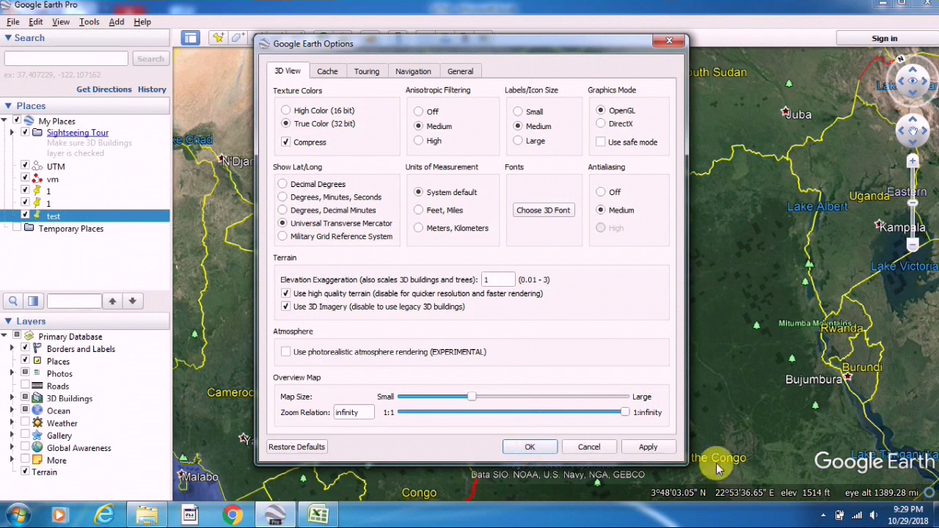
left_click(639, 447)
left_click(538, 449)
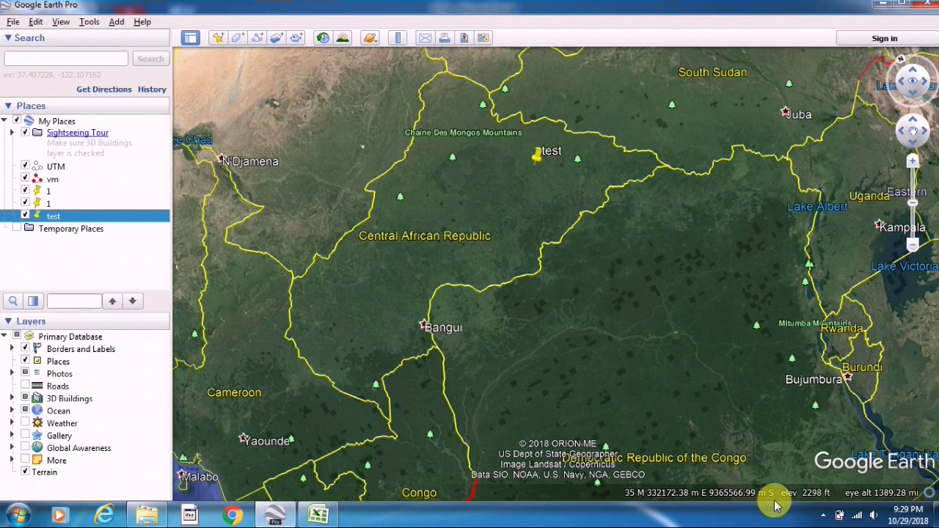
- Reopen the test placemark's Properties, now showing zone 34 N, and copy easting 811794.56
right_click(70, 218)
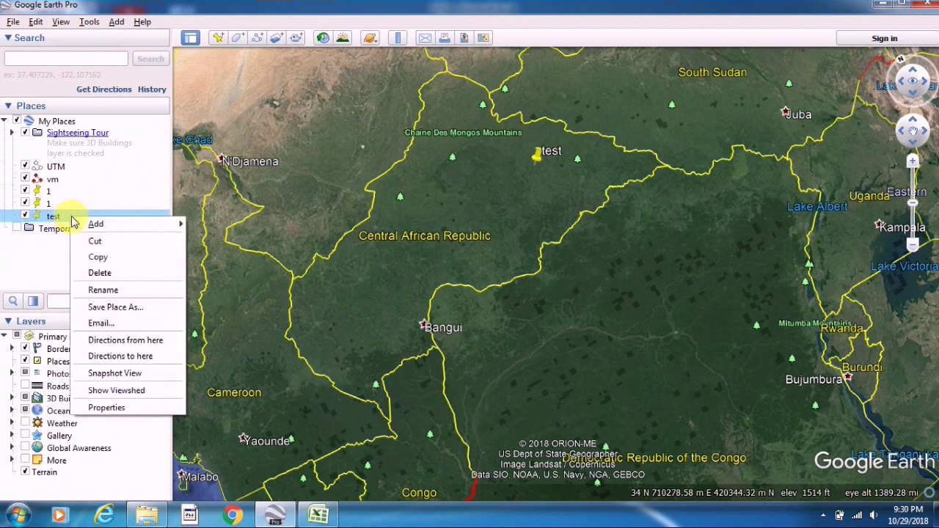
left_click(117, 406)
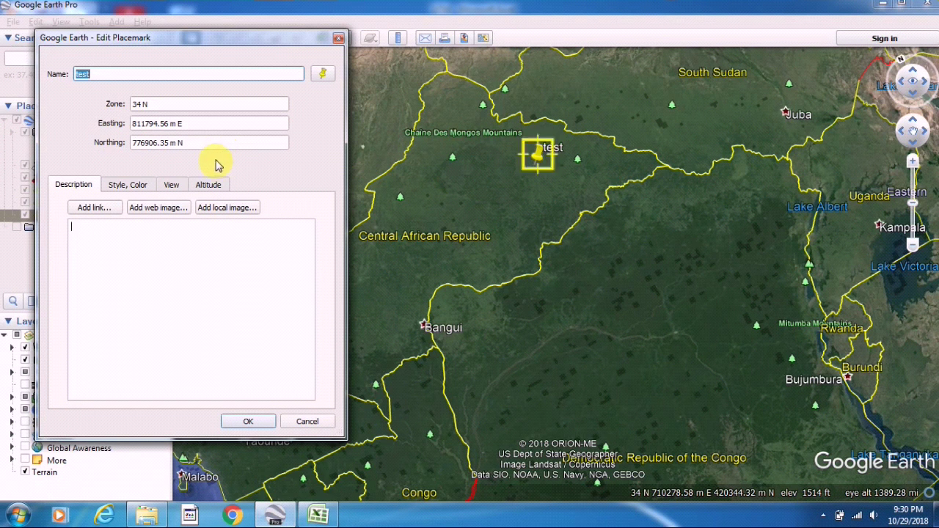
left_click(170, 123)
left_click_drag(181, 125, 134, 126)
right_click(151, 128)
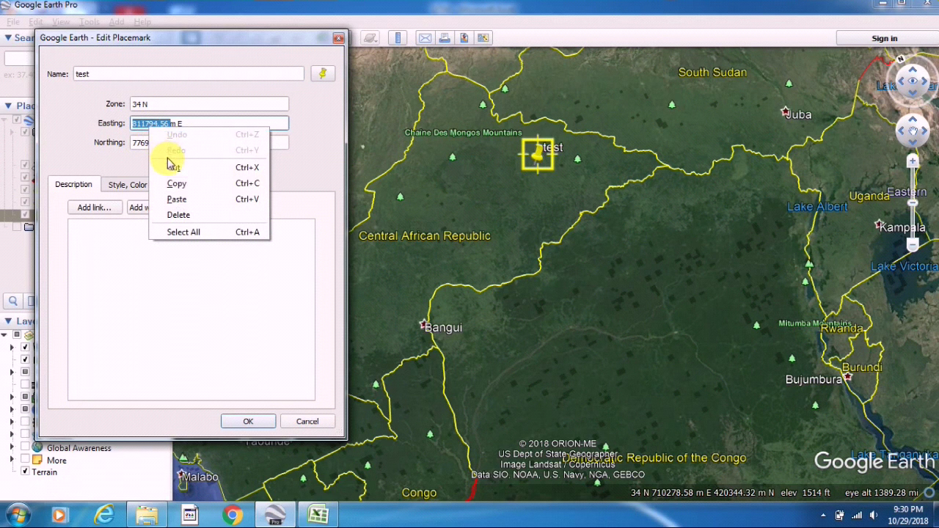
left_click(178, 183)
- Paste easting 811794.56 into cell D3 under EASTING
left_click(318, 514)
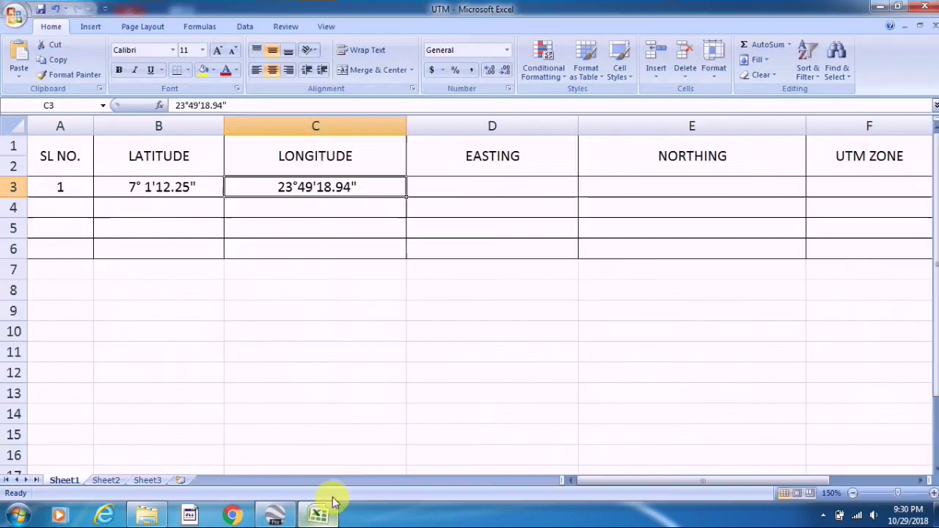
left_click(516, 197)
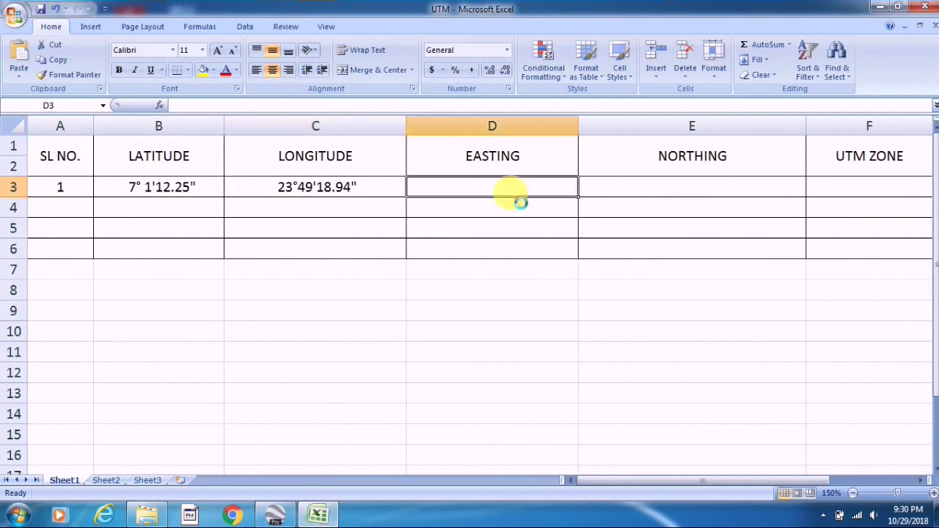
key("ctrl+v")
- Copy northing 776906.35 from Google Earth and paste it into cell E3
left_click(318, 513)
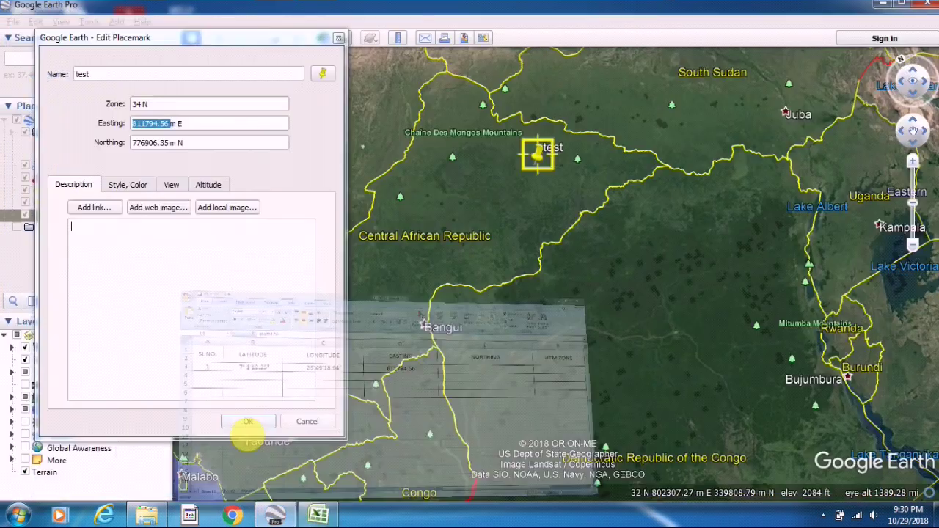
double_click(154, 143)
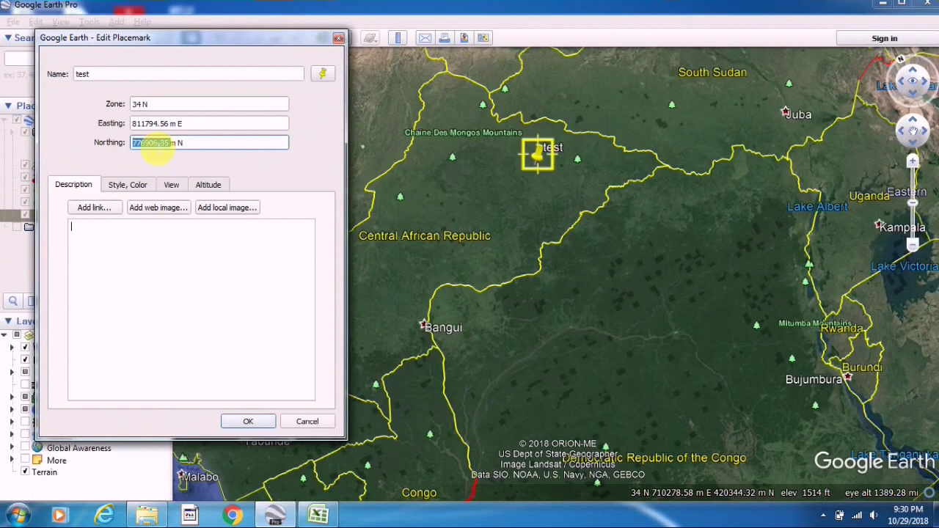
right_click(163, 143)
left_click(184, 192)
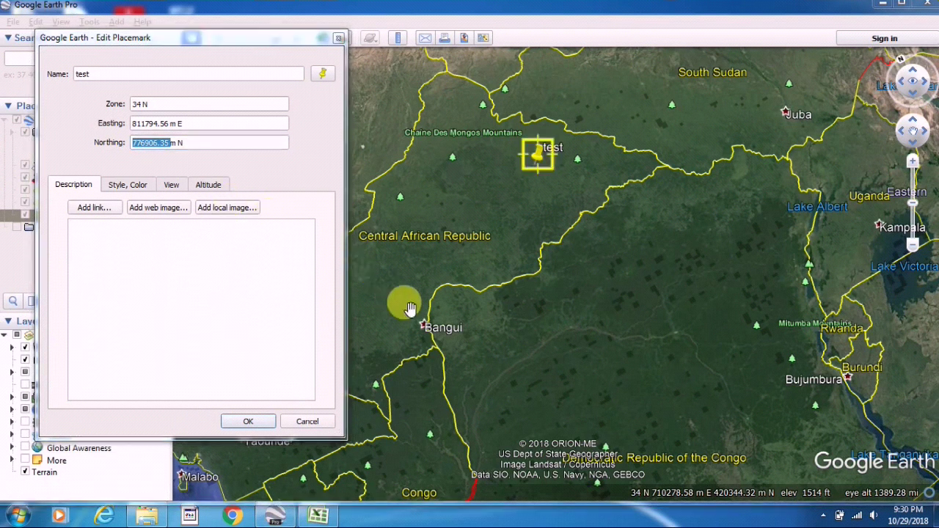
left_click(318, 516)
left_click(663, 191)
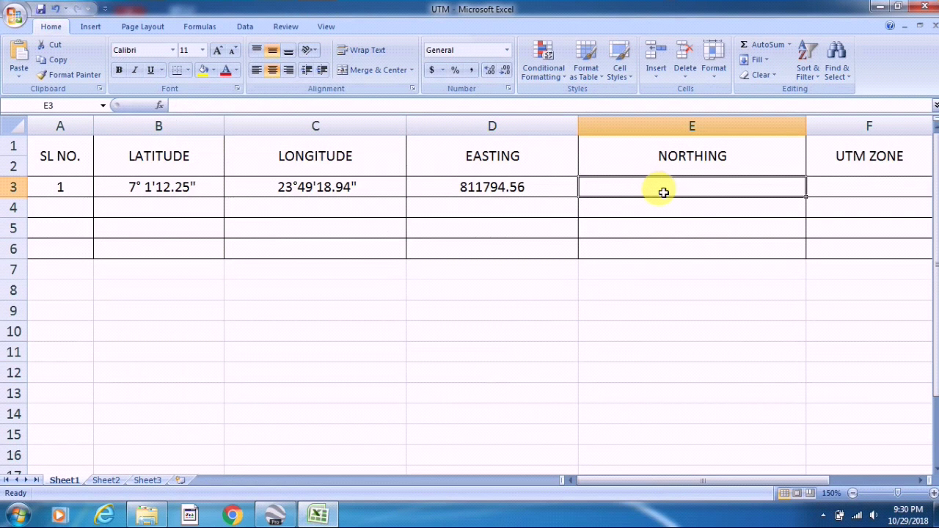
key("ctrl+v")
- Select cell F3, then select the zone value 34 N in Google Earth
left_click(825, 190)
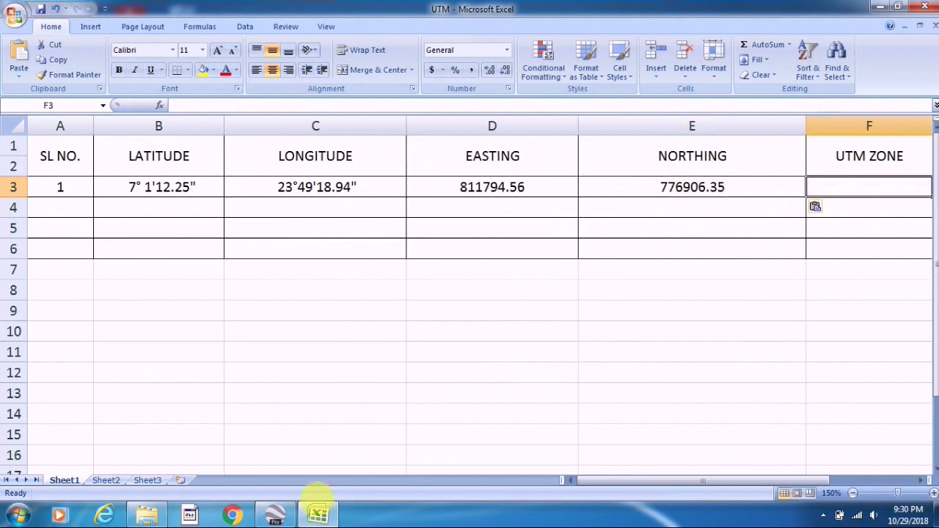
left_click(292, 517)
left_click(141, 104)
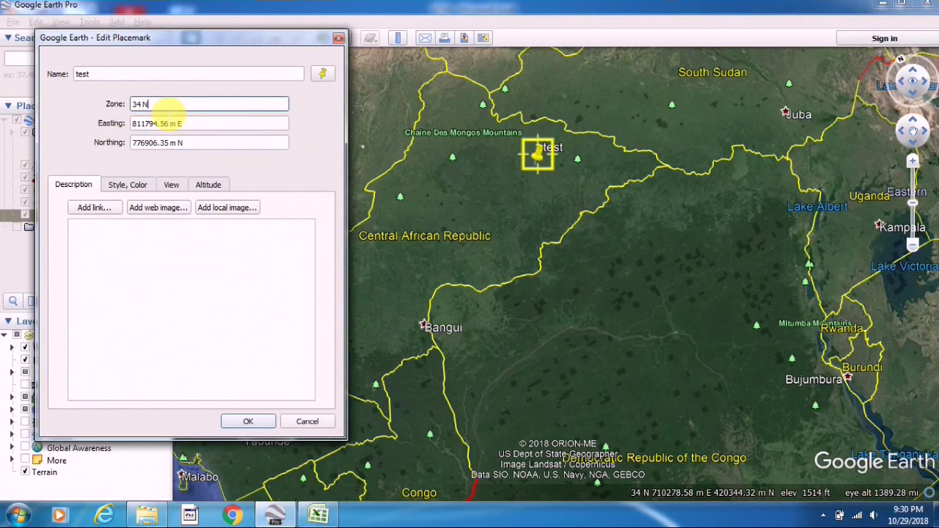
- Copy zone 34 N, paste it into cell F3, and return to Google Earth
right_click(141, 104)
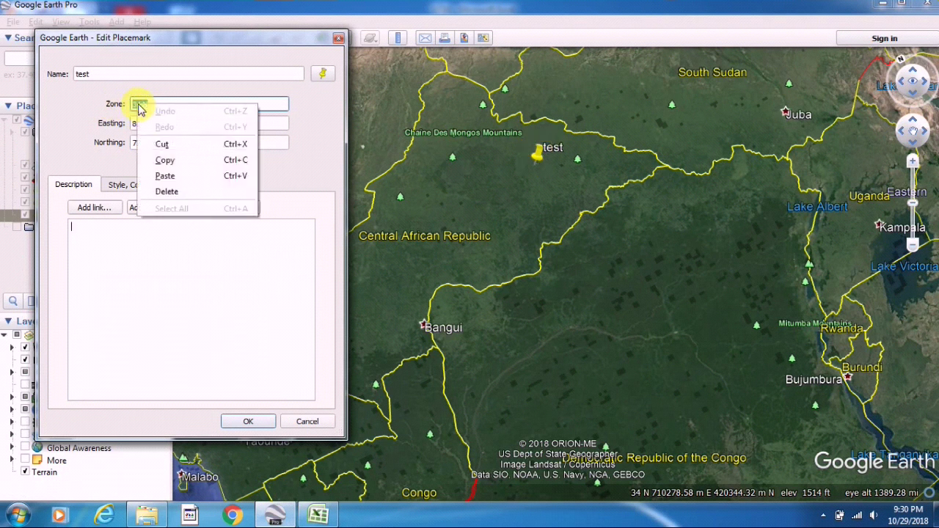
left_click(163, 157)
left_click(318, 515)
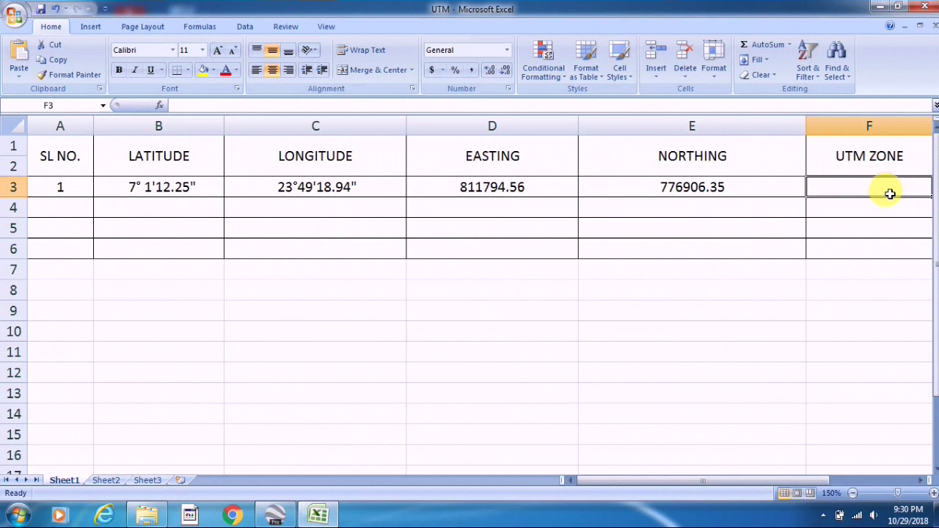
key("ctrl+v")
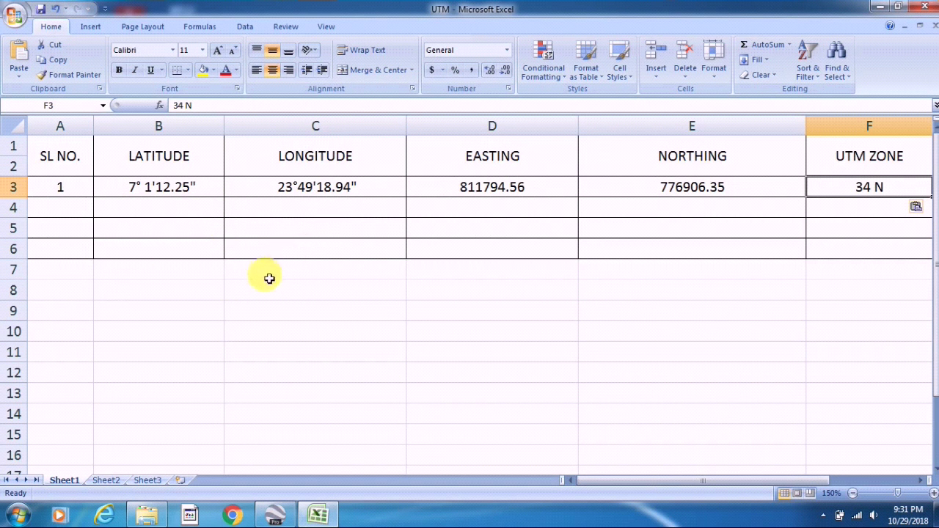
left_click(275, 515)
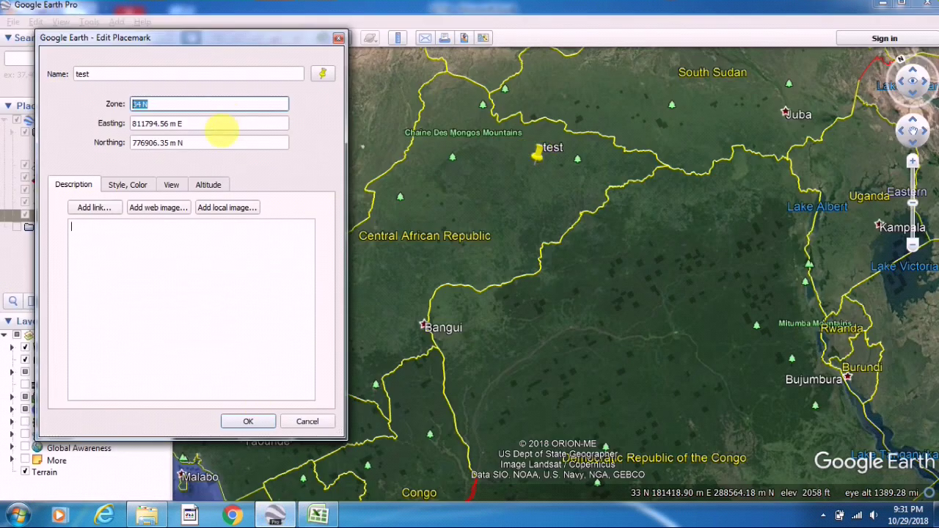
- Confirm the Edit Placemark dialog, then minimize Google Earth Pro and the Excel UTM workbook
left_click(251, 424)
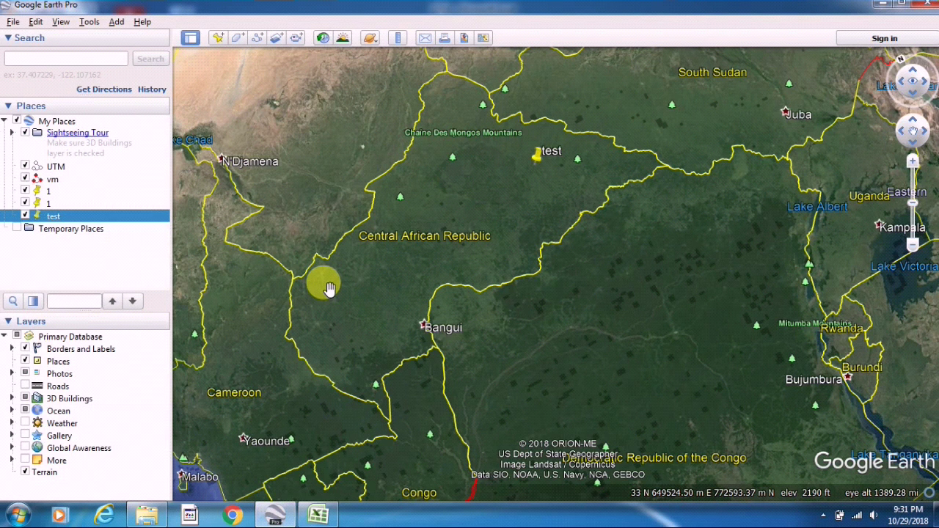
left_click(884, 6)
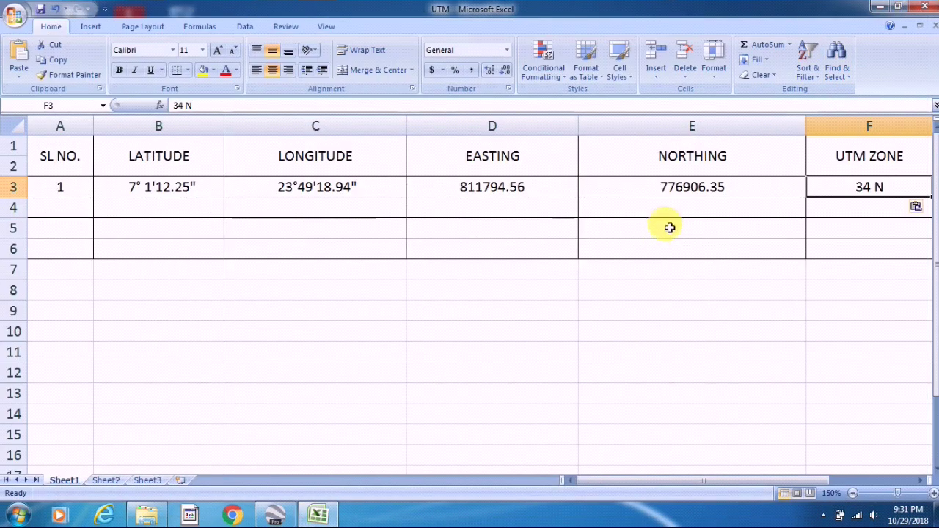
left_click(884, 5)
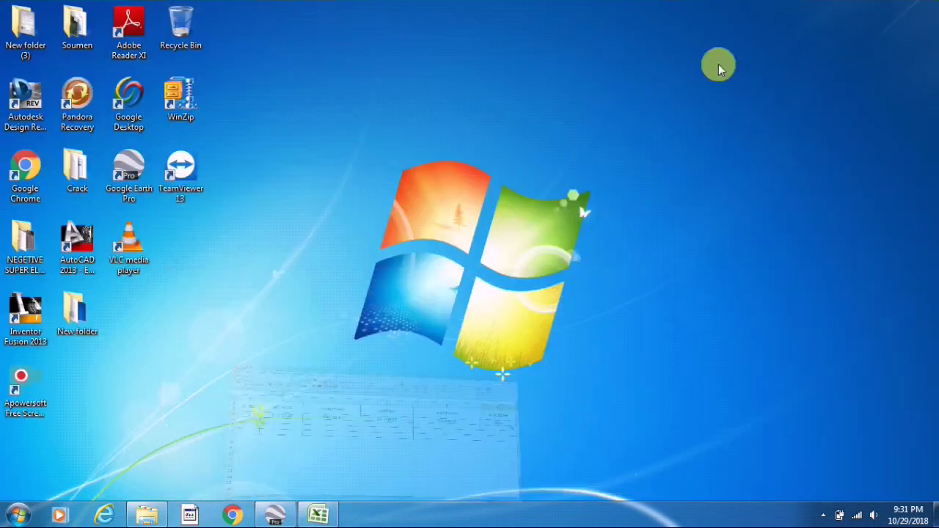
right_click(597, 83)
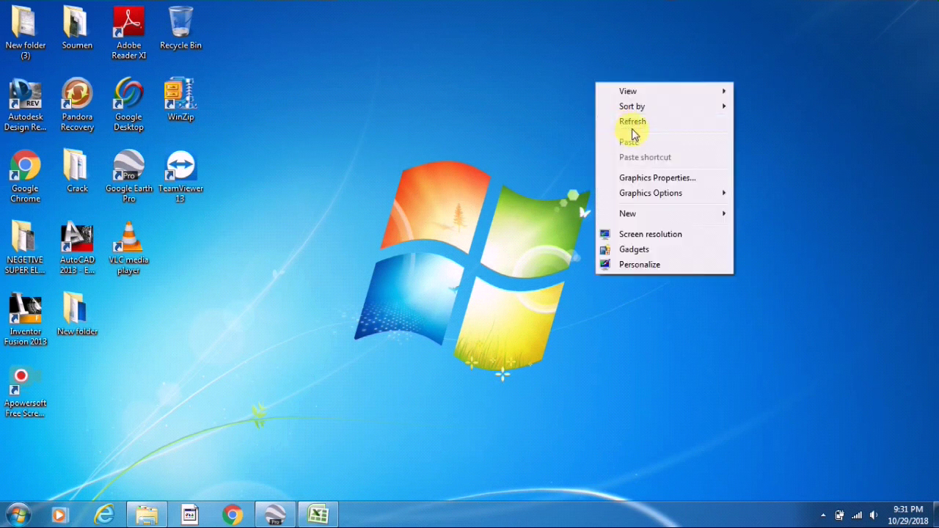
left_click(634, 125)
right_click(630, 131)
left_click(658, 169)
right_click(550, 117)
left_click(593, 162)
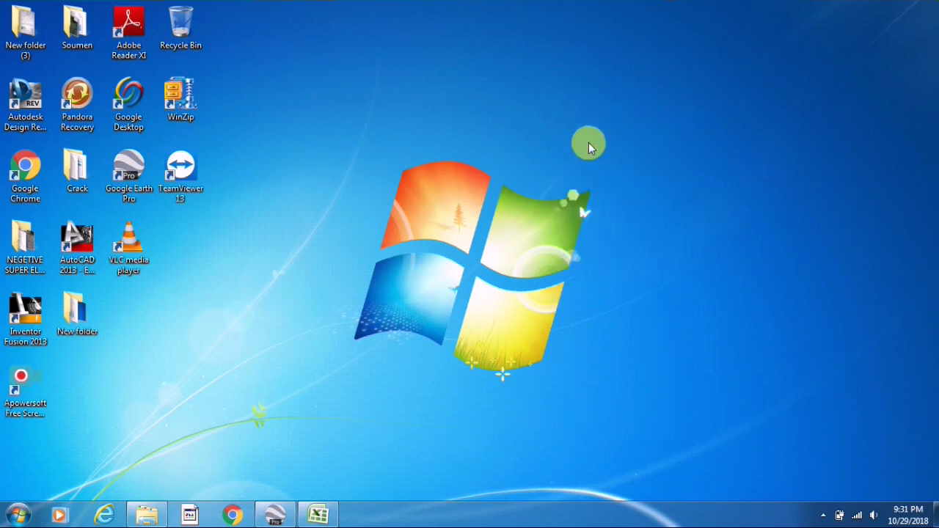